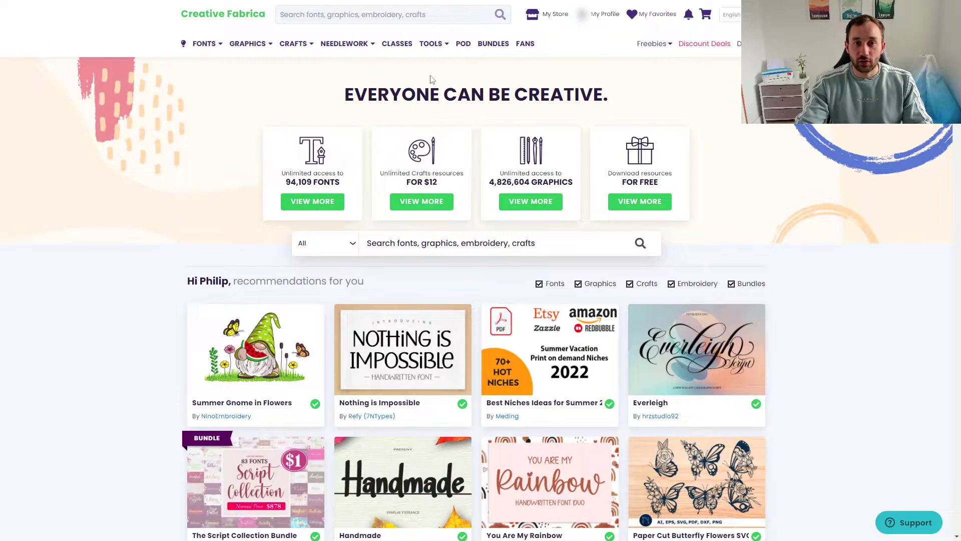
Step: Show the TOOLS dropdown listing Creative Fabrica's design tools, including Shapecloud
{"action": "mouse_move", "coordinate": [437, 47]}
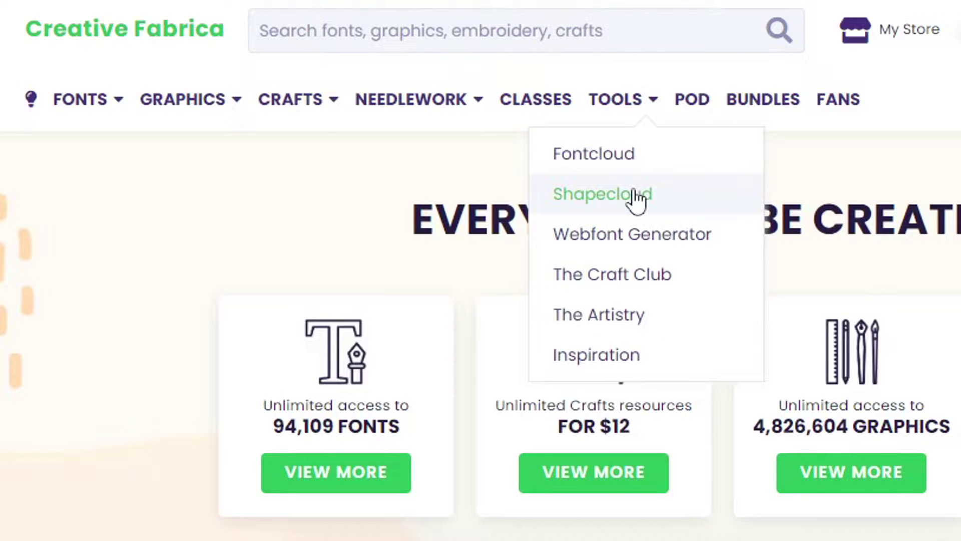
Step: Open the ShapeCloud Generator page with its lightbulb-shaped sample word cloud
{"action": "left_click", "coordinate": [637, 196]}
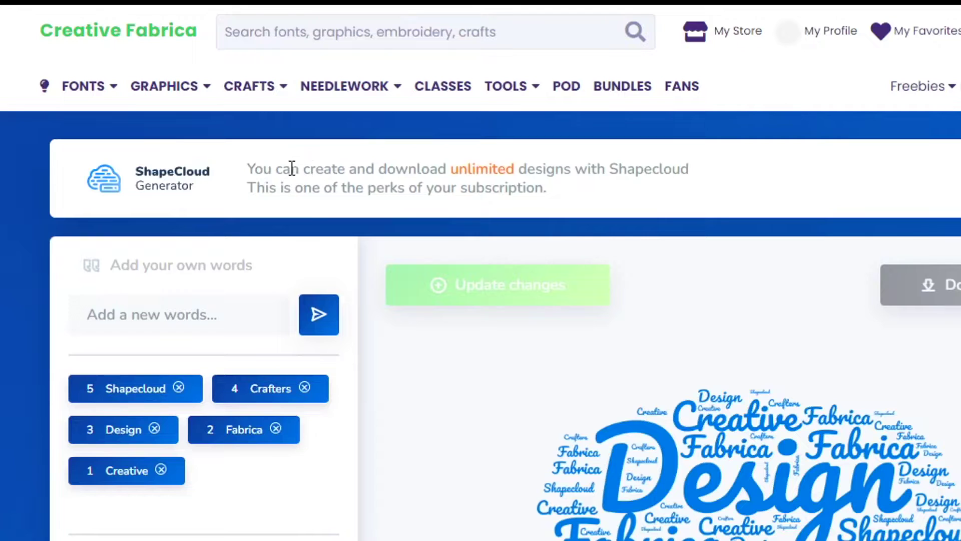
{"action": "left_click_drag", "start_coordinate": [320, 88], "coordinate": [471, 85]}
{"action": "left_click", "coordinate": [580, 163]}
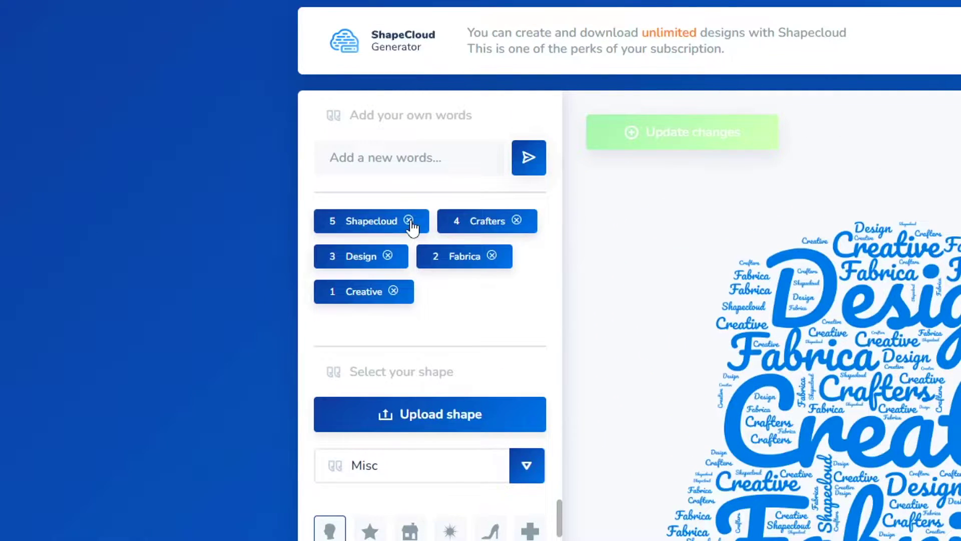
Step: Remove the default sample words, including Shapecloud and Crafters, from the word list
{"action": "left_click", "coordinate": [409, 221]}
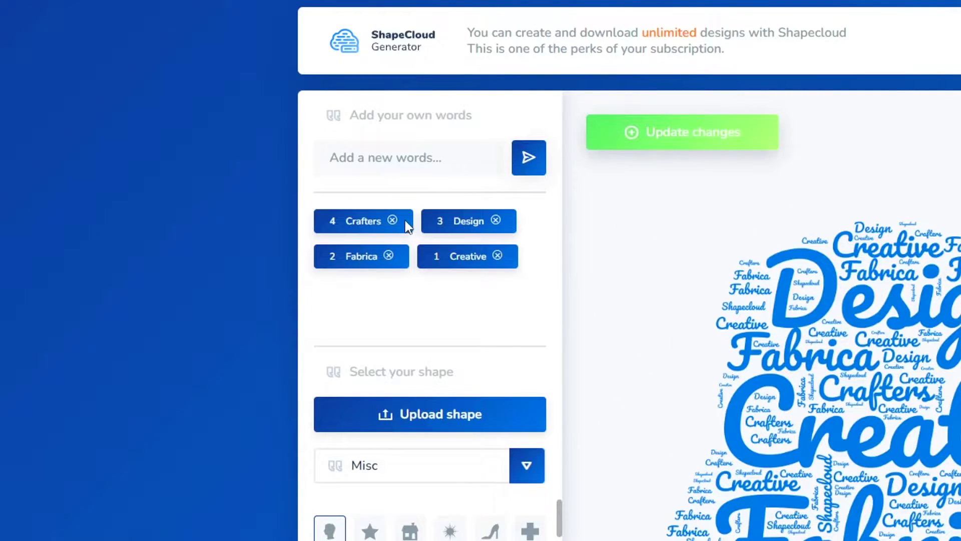
{"action": "left_click", "coordinate": [393, 221]}
{"action": "left_click", "coordinate": [395, 221]}
{"action": "left_click", "coordinate": [396, 221]}
{"action": "left_click", "coordinate": [395, 221]}
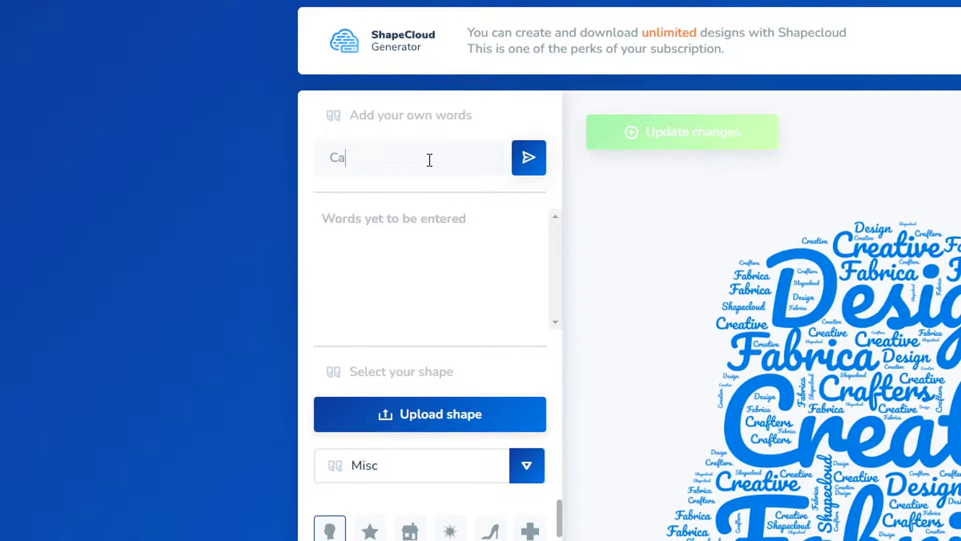
Step: Add Cat, Mom, Feline, Mama and Kitten to the word list
{"action": "key", "text": "Return"}
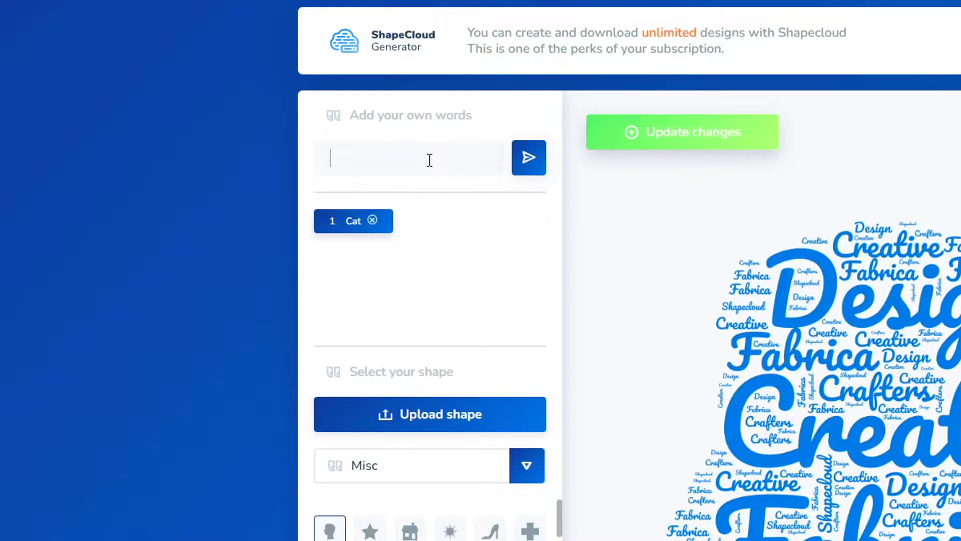
{"action": "type", "text": "Mom"}
{"action": "key", "text": "Return"}
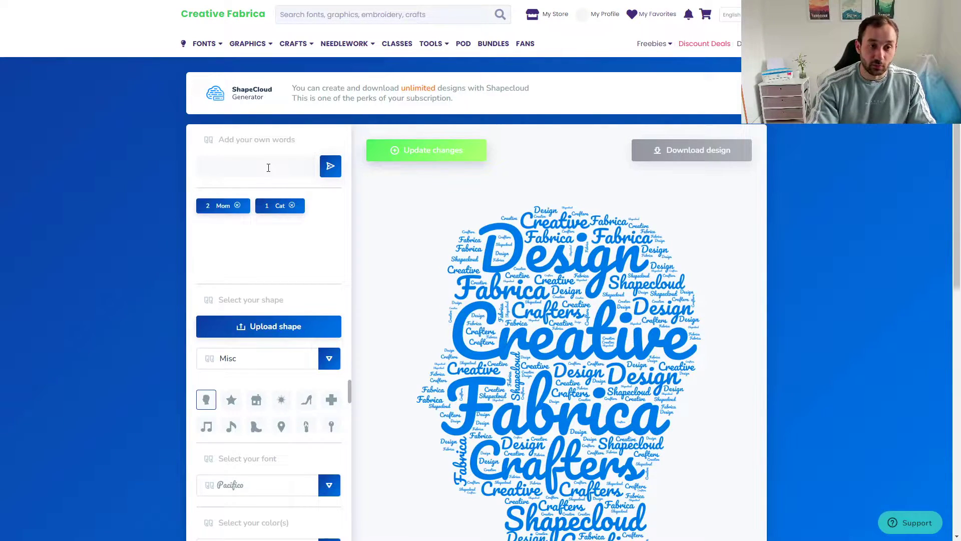
{"action": "type", "text": "Feline"}
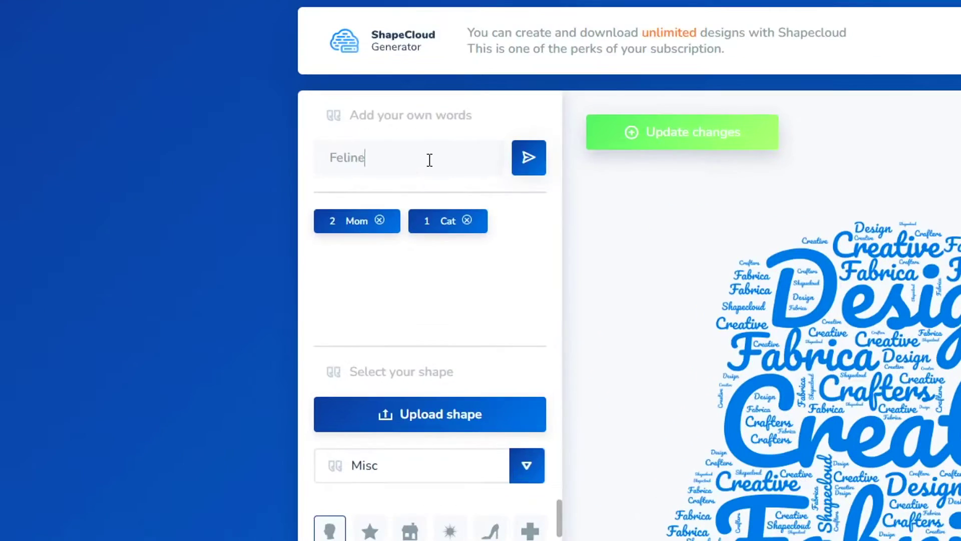
{"action": "key", "text": "Return"}
{"action": "type", "text": "Mamam"}
{"action": "key", "text": "Return"}
{"action": "type", "text": "Kitten"}
{"action": "key", "text": "Return"}
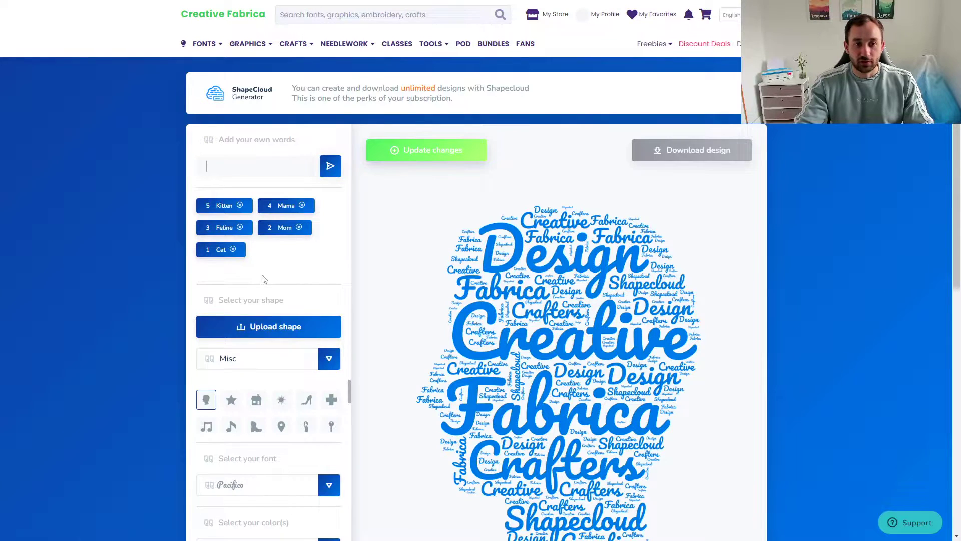
{"action": "scroll", "coordinate": [264, 279], "scroll_direction": "down", "scroll_amount": 2}
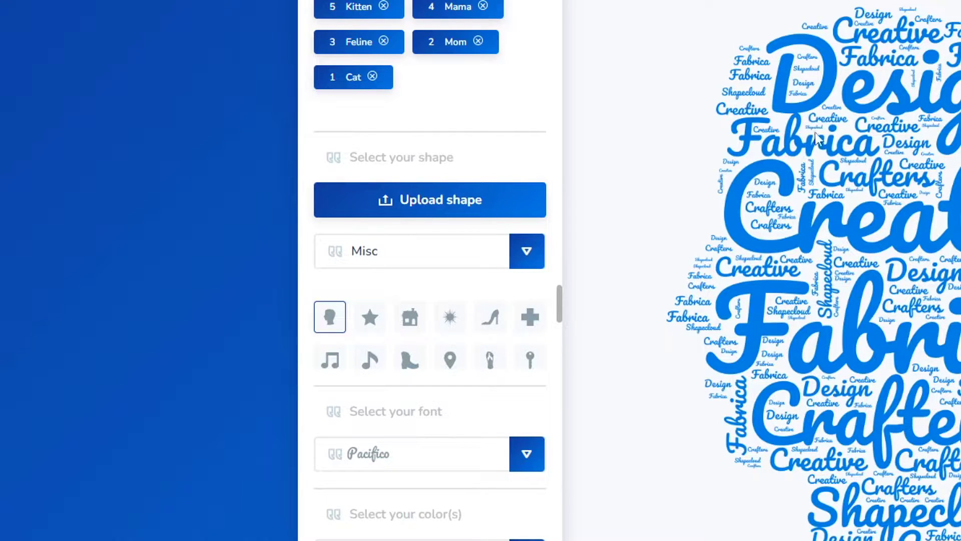
Step: Pick the cat silhouette from the Animals shape category
{"action": "left_click", "coordinate": [523, 253]}
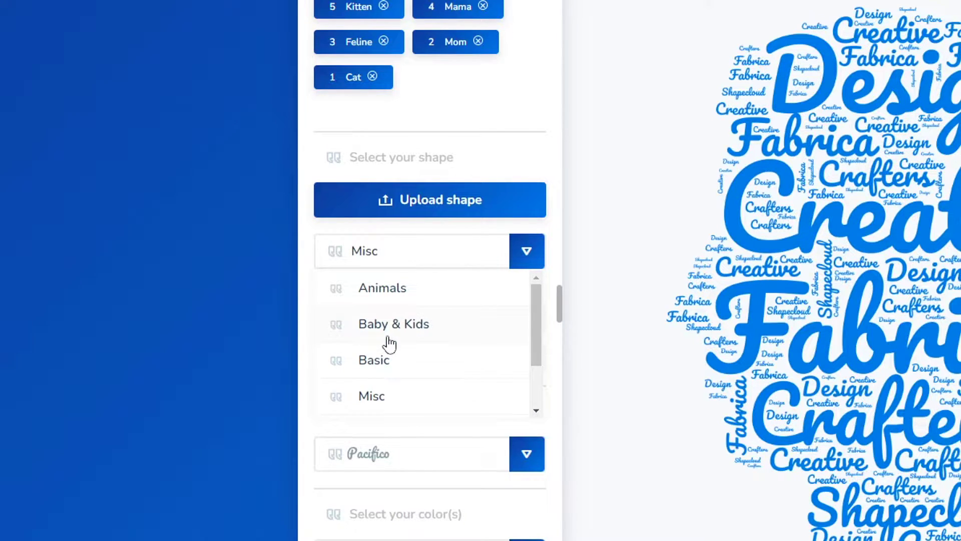
{"action": "left_click", "coordinate": [402, 295]}
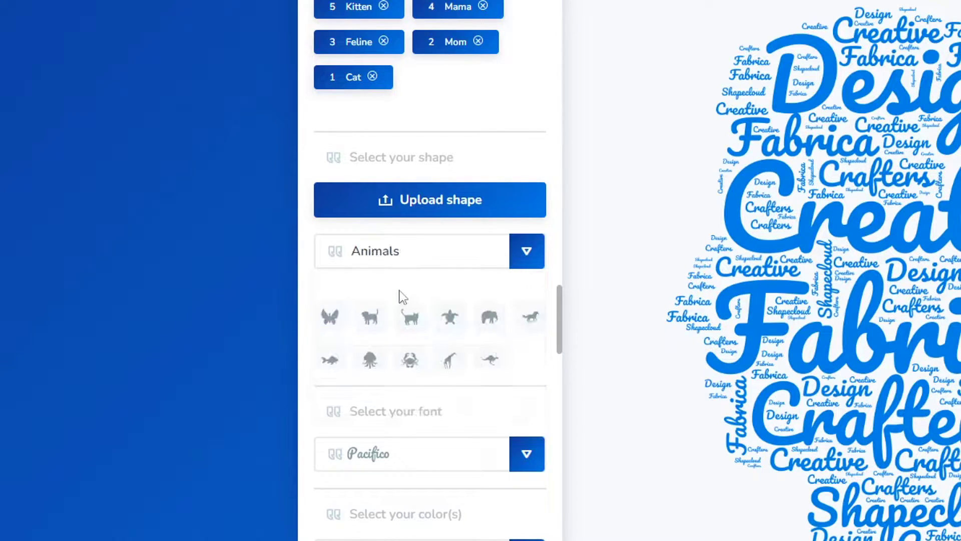
{"action": "left_click", "coordinate": [416, 323]}
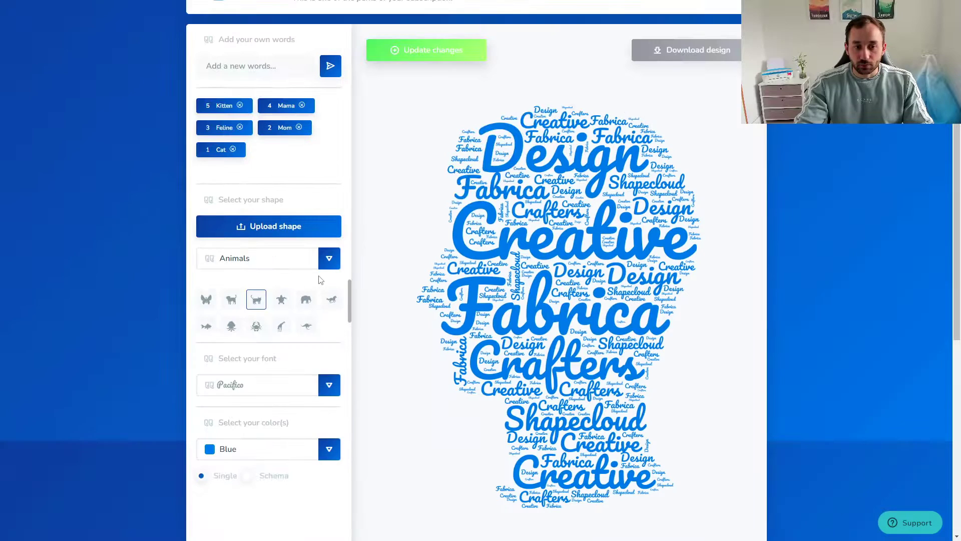
Step: Bring up the custom shape upload window, which accepts only SVG files
{"action": "left_click", "coordinate": [527, 251]}
{"action": "scroll", "coordinate": [455, 348], "scroll_direction": "down", "scroll_amount": 2}
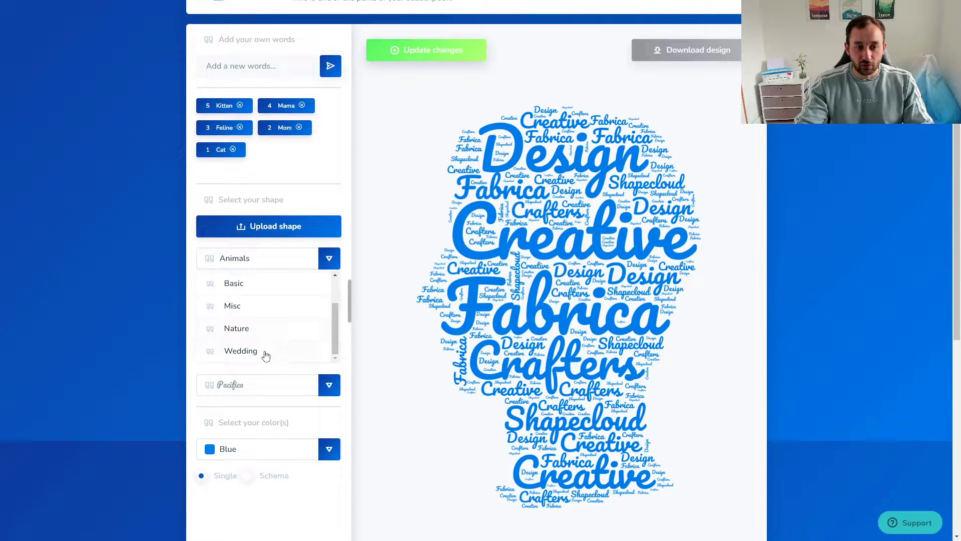
{"action": "scroll", "coordinate": [300, 300], "scroll_direction": "up", "scroll_amount": 2}
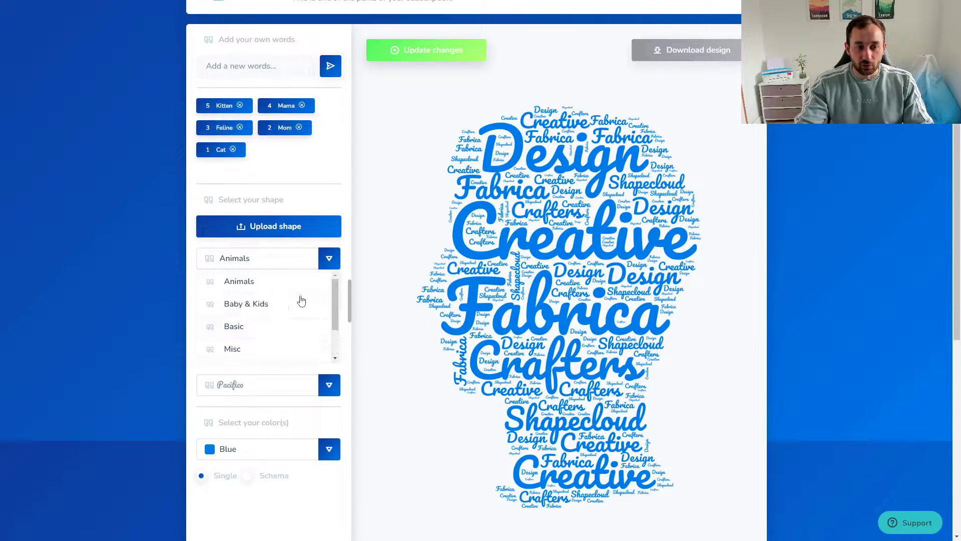
{"action": "left_click", "coordinate": [328, 259]}
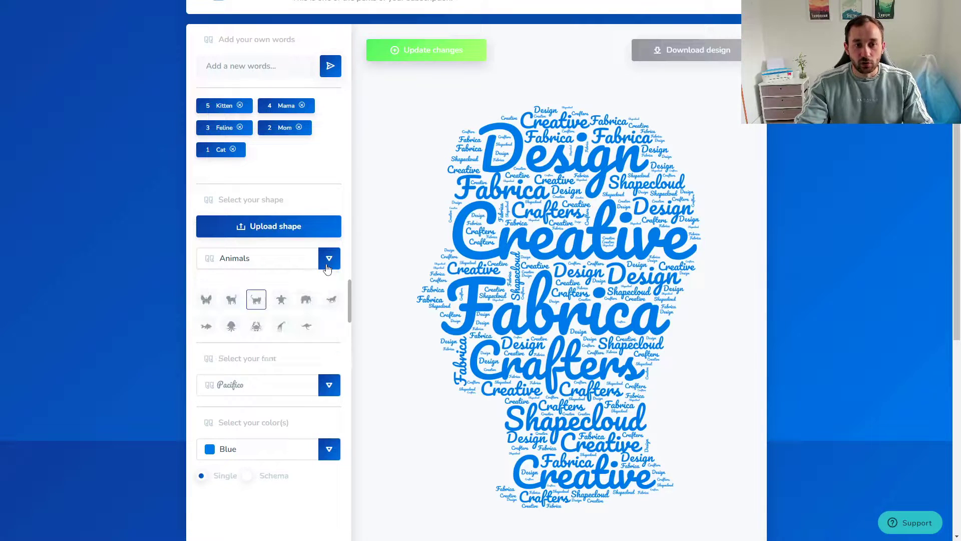
{"action": "left_click", "coordinate": [290, 232]}
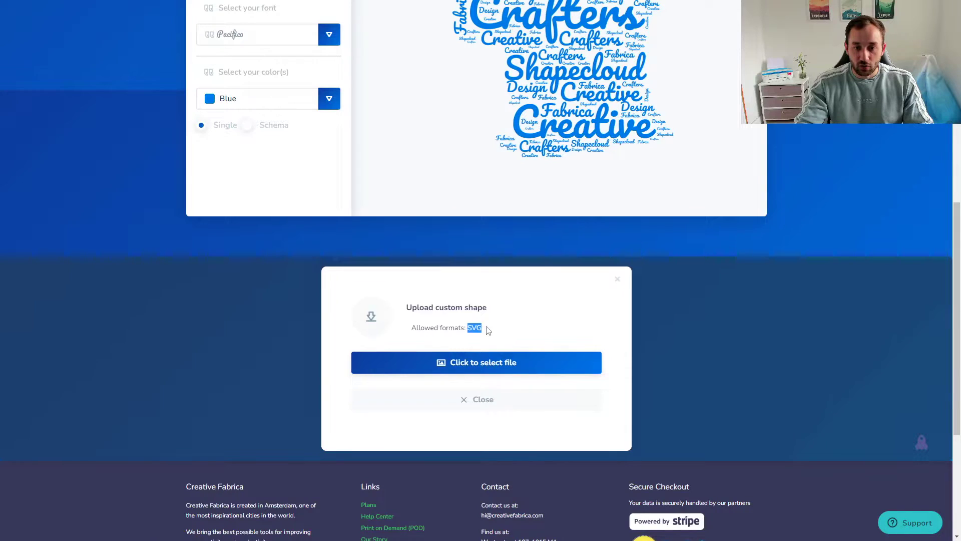
Step: Close the upload window and show the font options, such as Gloria Hallelujah and Indie Flower
{"action": "left_click", "coordinate": [319, 447]}
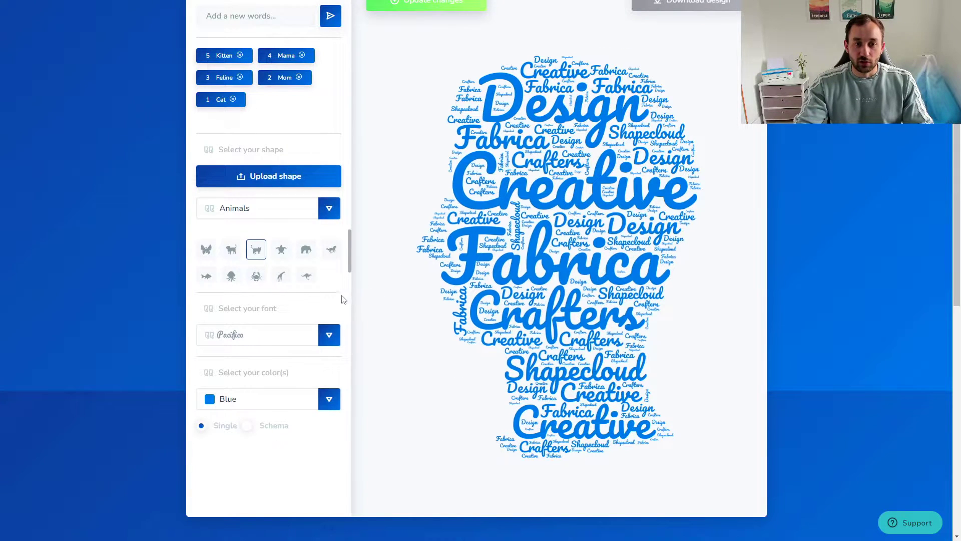
{"action": "scroll", "coordinate": [345, 299], "scroll_direction": "up", "scroll_amount": 1}
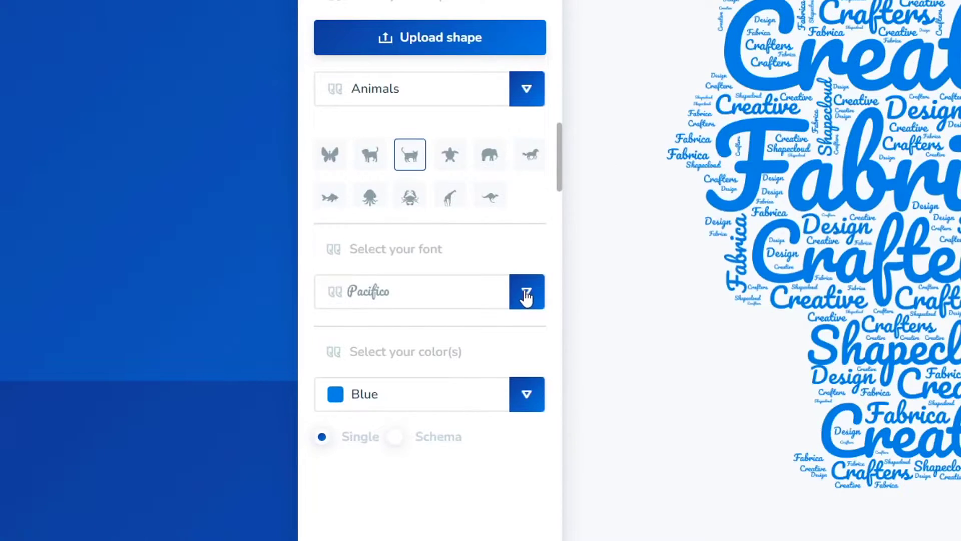
{"action": "left_click", "coordinate": [329, 385]}
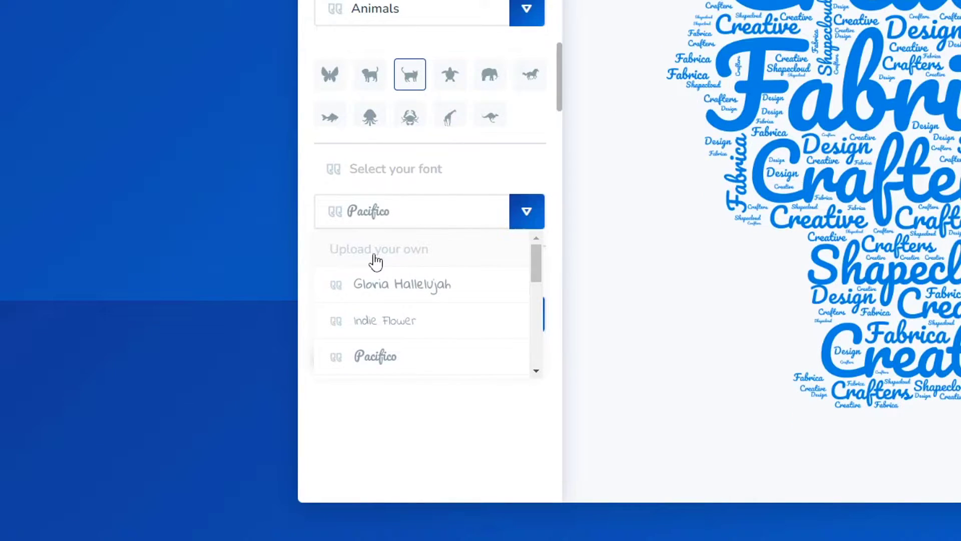
Step: Browse the font list and dismiss it, keeping Pacifico as the font
{"action": "scroll", "coordinate": [425, 301], "scroll_direction": "down", "scroll_amount": 5}
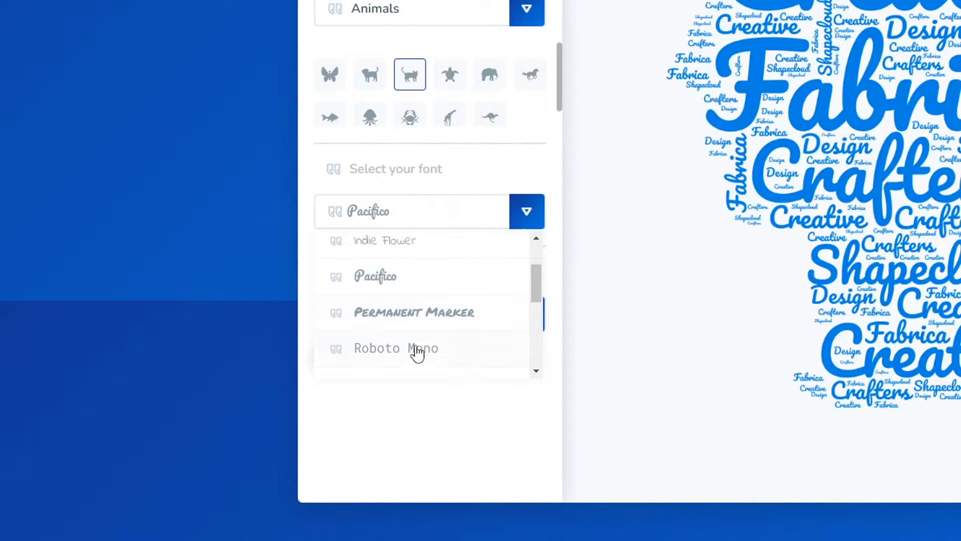
{"action": "scroll", "coordinate": [429, 311], "scroll_direction": "down", "scroll_amount": 2}
{"action": "key", "text": "Escape"}
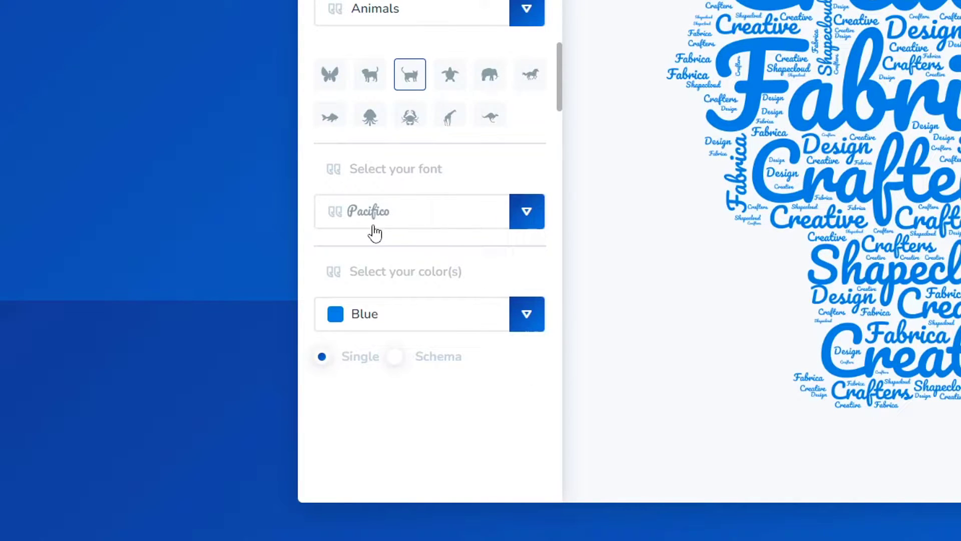
Step: Change the word colour from Blue to Navy
{"action": "scroll", "coordinate": [414, 253], "scroll_direction": "down", "scroll_amount": 2}
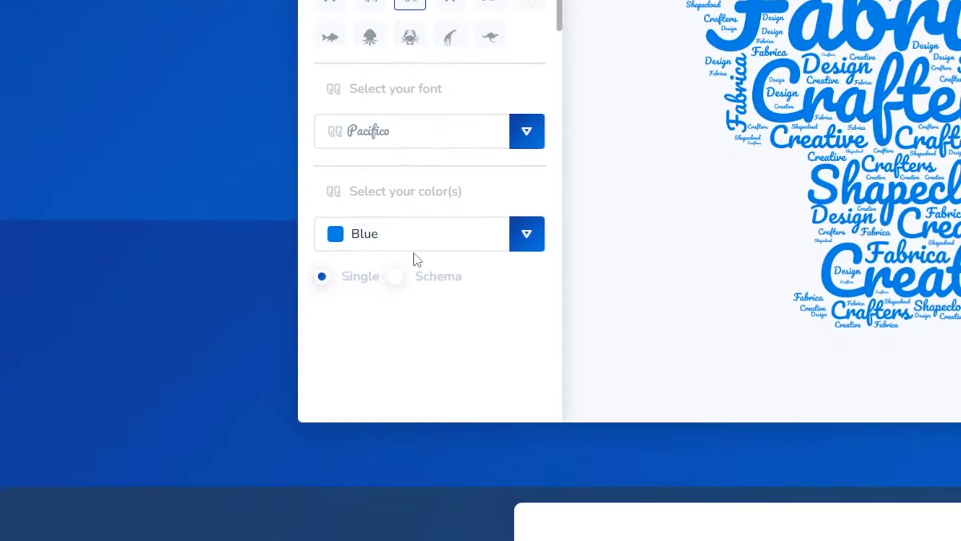
{"action": "left_click", "coordinate": [526, 245]}
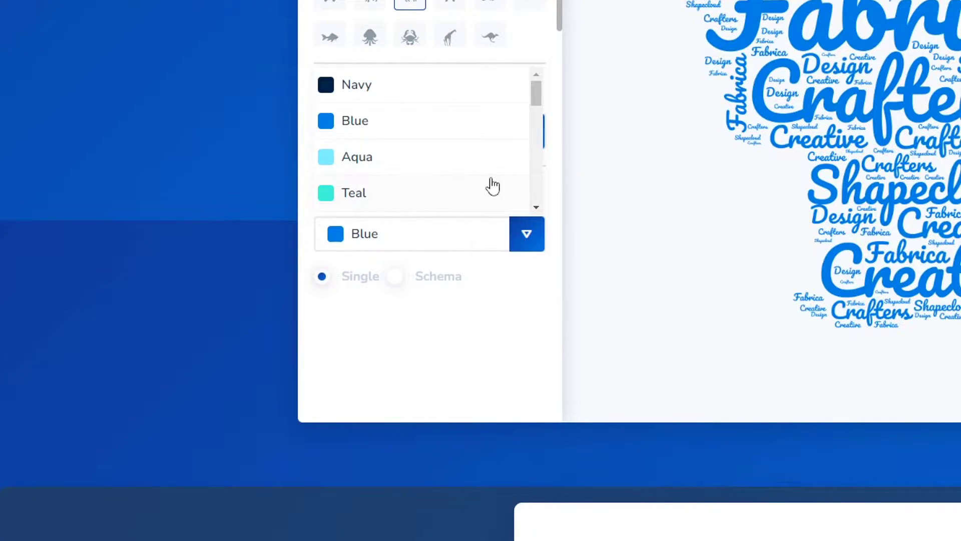
{"action": "mouse_move", "coordinate": [537, 91]}
{"action": "left_mouse_down"}
{"action": "mouse_move", "coordinate": [545, 116]}
{"action": "mouse_move", "coordinate": [532, 194]}
{"action": "mouse_move", "coordinate": [545, 111]}
{"action": "mouse_move", "coordinate": [537, 78]}
{"action": "left_mouse_up"}
{"action": "left_click", "coordinate": [487, 86]}
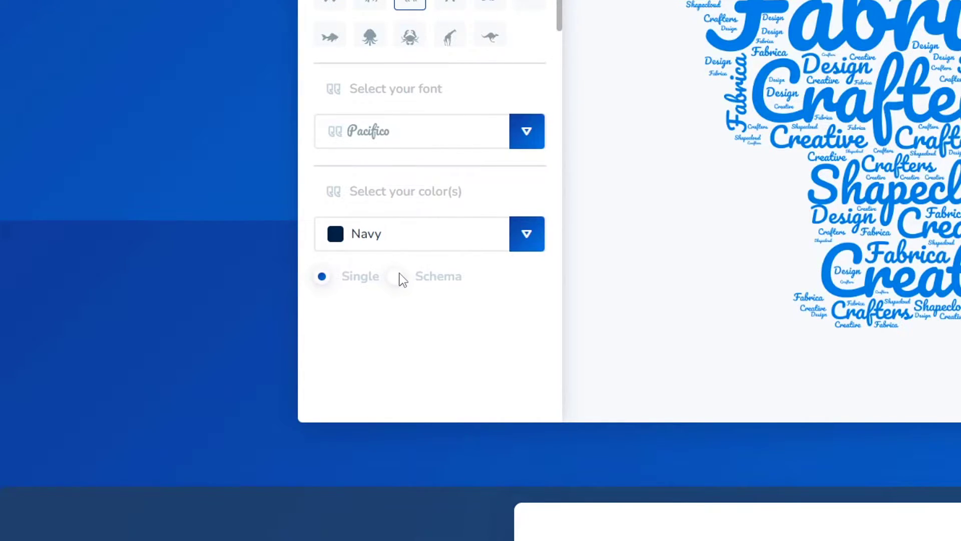
Step: Preview the Schema colour palettes, then return to the single Navy colour
{"action": "left_click", "coordinate": [396, 277]}
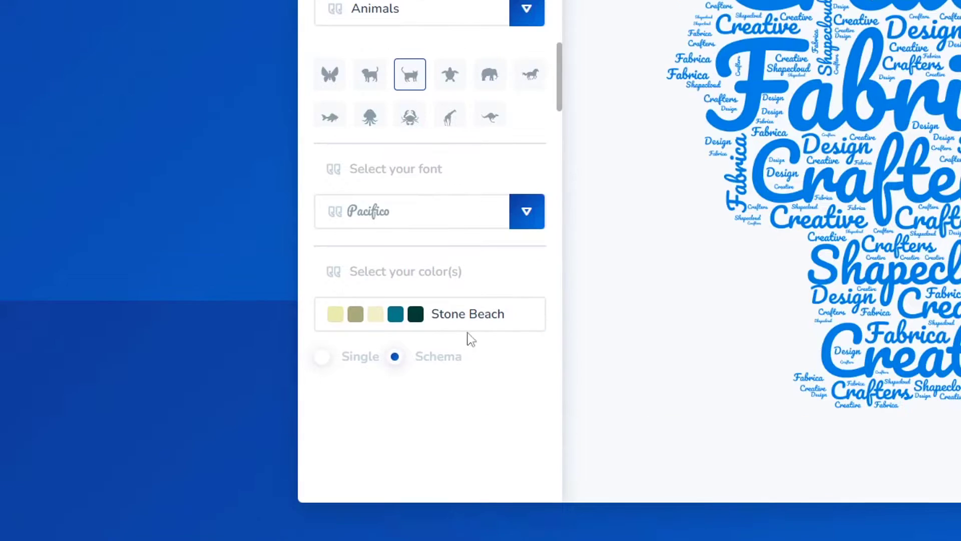
{"action": "left_click", "coordinate": [446, 325]}
{"action": "scroll", "coordinate": [441, 210], "scroll_direction": "down", "scroll_amount": 4}
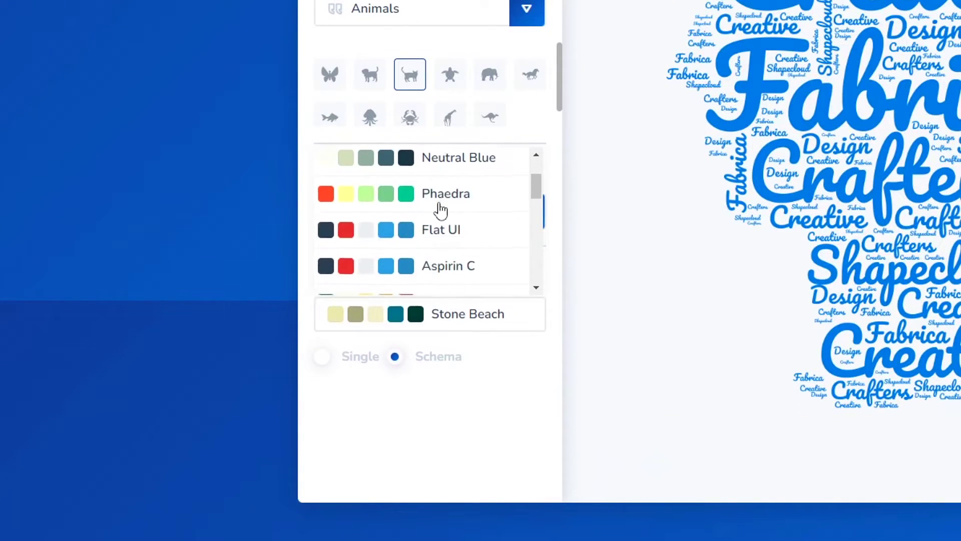
{"action": "scroll", "coordinate": [441, 212], "scroll_direction": "down", "scroll_amount": 3}
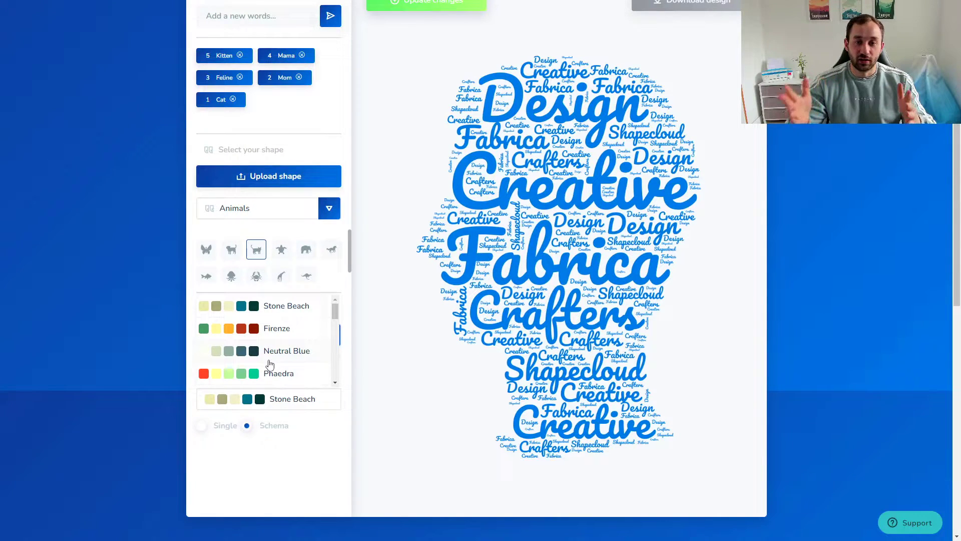
{"action": "left_click", "coordinate": [201, 426]}
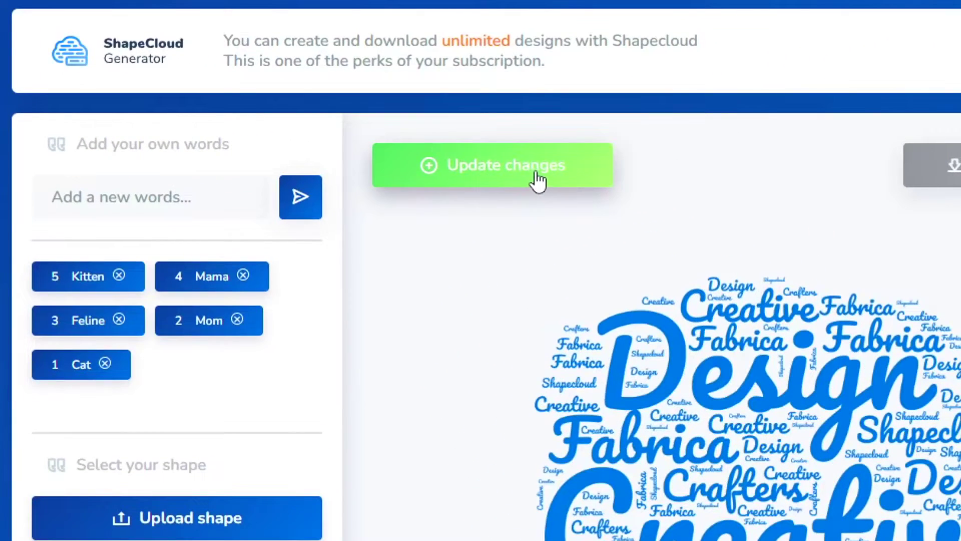
Step: Regenerate the cloud so navy Pacifico words fill the cat silhouette
{"action": "left_click", "coordinate": [448, 6]}
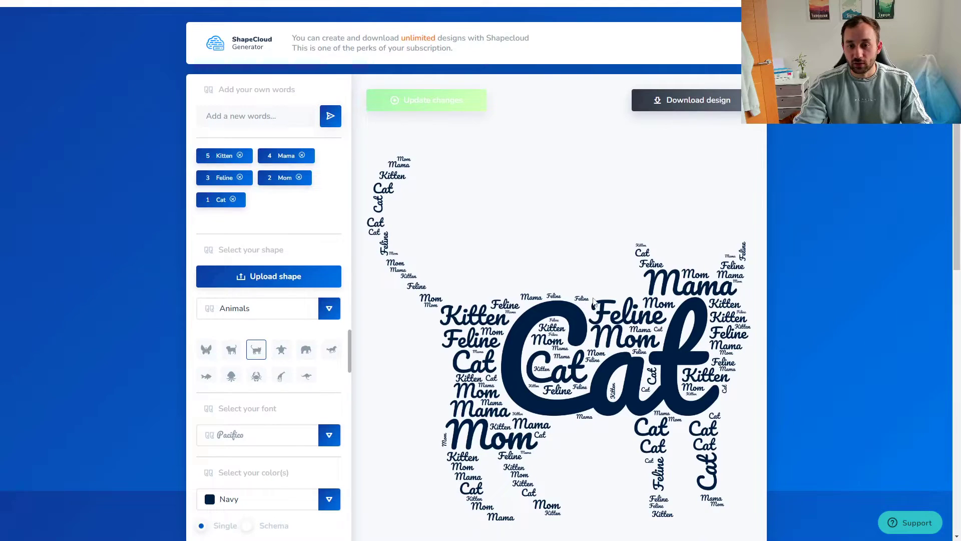
{"action": "scroll", "coordinate": [595, 300], "scroll_direction": "down", "scroll_amount": 1}
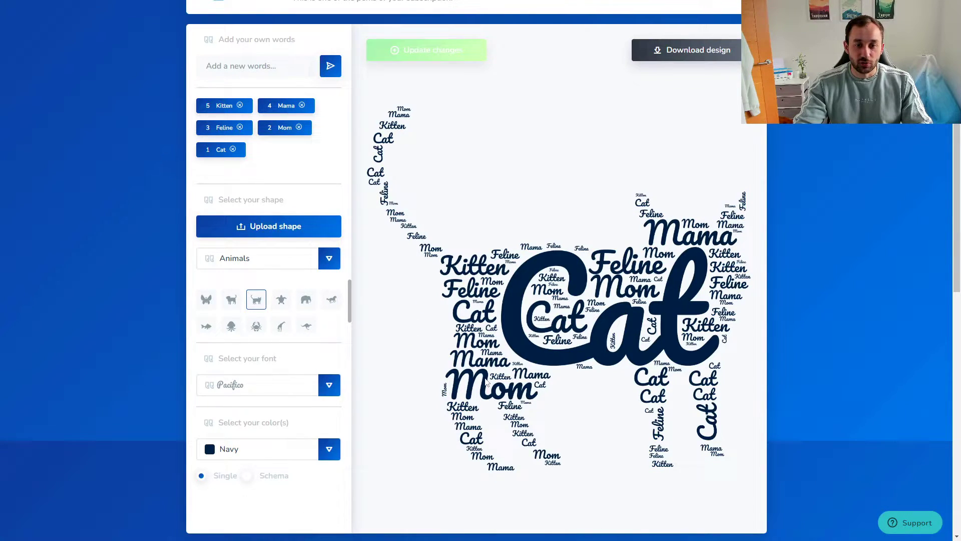
{"action": "scroll", "coordinate": [506, 364], "scroll_direction": "up", "scroll_amount": 1}
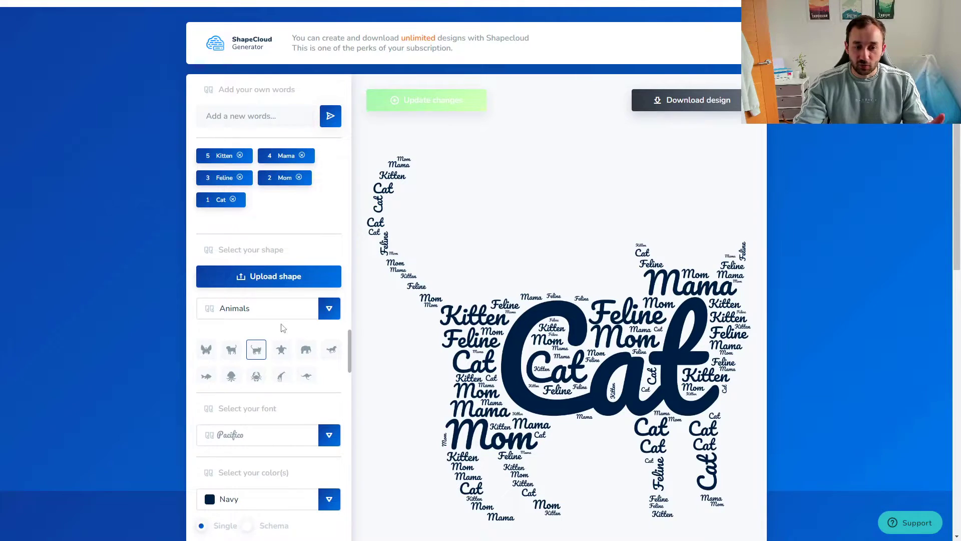
{"action": "scroll", "coordinate": [311, 466], "scroll_direction": "down", "scroll_amount": 2}
{"action": "scroll", "coordinate": [271, 341], "scroll_direction": "up", "scroll_amount": 3}
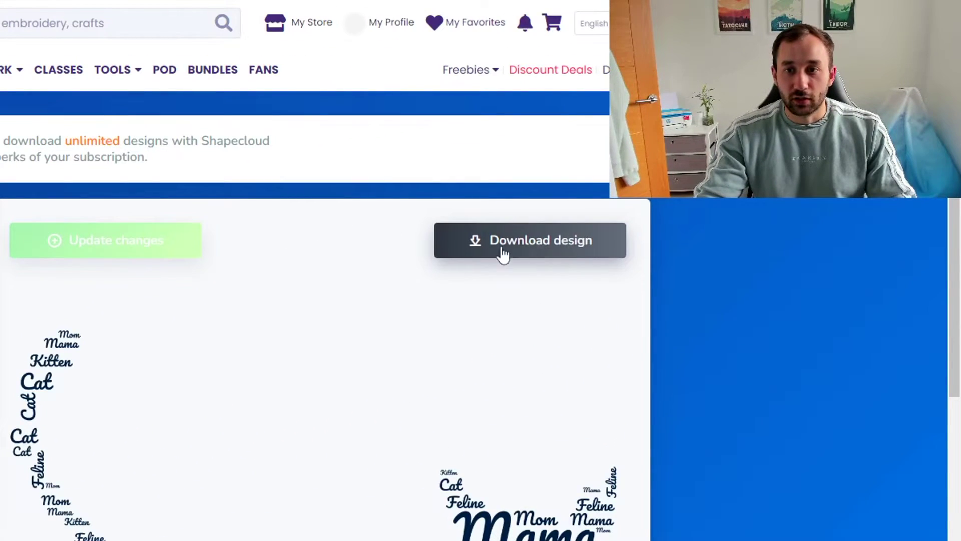
Step: Open the download dialog offering PNG, SVG, PDF and Download all
{"action": "left_click", "coordinate": [535, 253]}
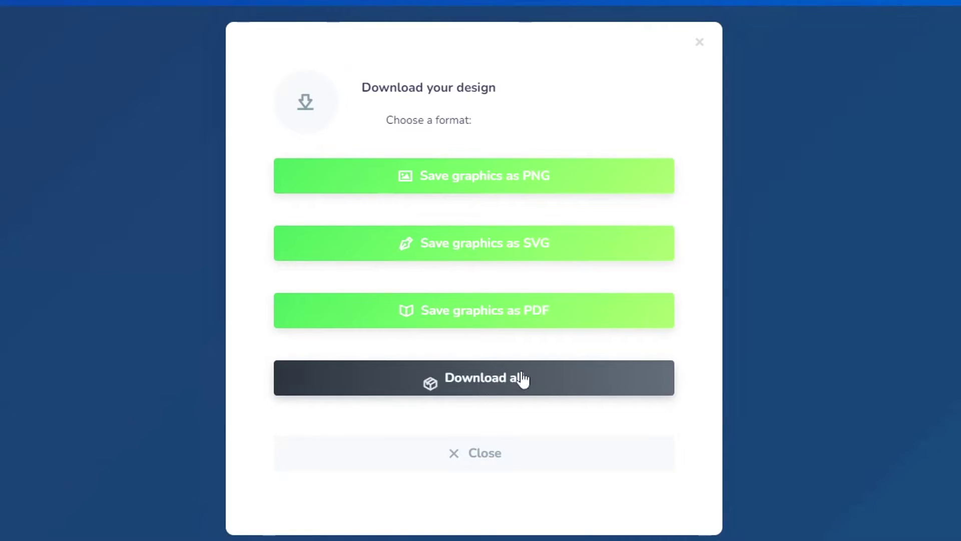
{"action": "scroll", "coordinate": [562, 382], "scroll_direction": "down", "scroll_amount": 2}
{"action": "scroll", "coordinate": [564, 382], "scroll_direction": "up", "scroll_amount": 5}
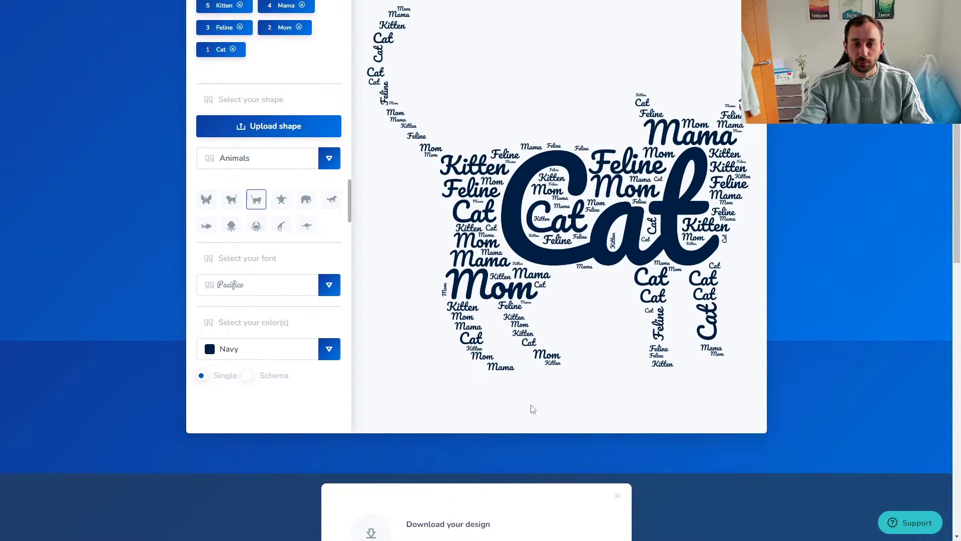
{"action": "scroll", "coordinate": [533, 409], "scroll_direction": "up", "scroll_amount": 4}
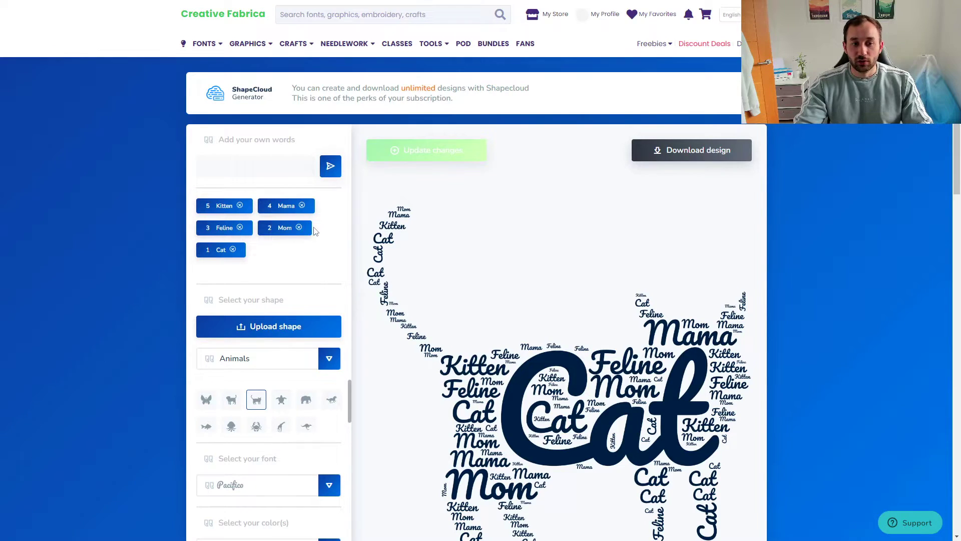
{"action": "scroll", "coordinate": [247, 442], "scroll_direction": "down", "scroll_amount": 1}
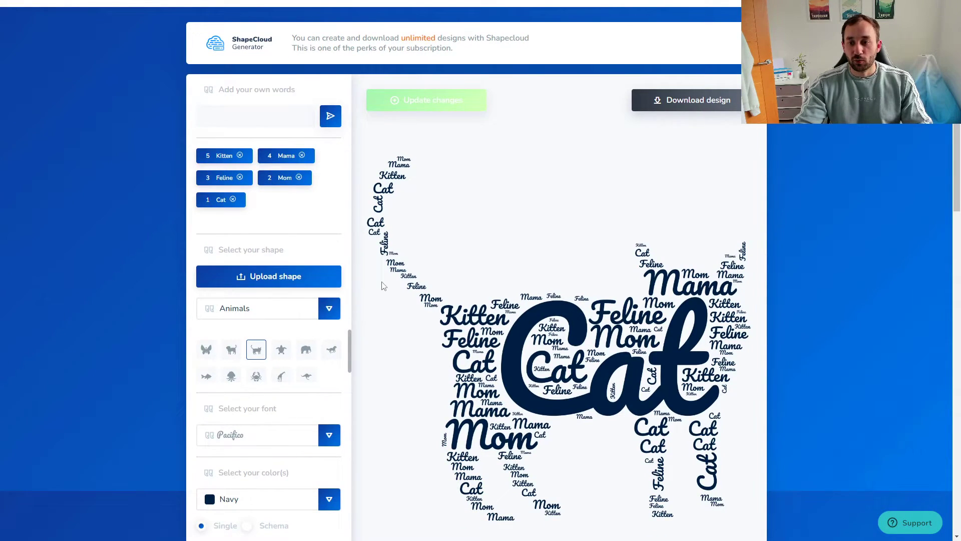